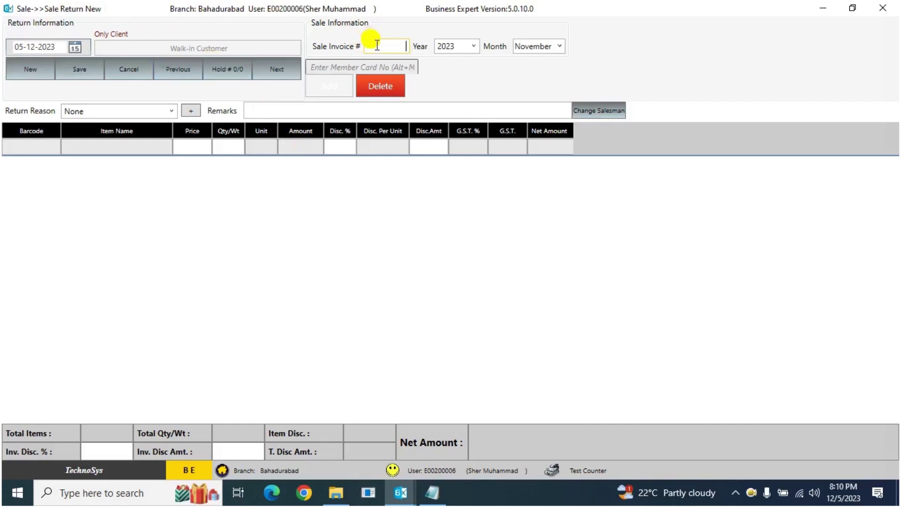
# Step: Enter invoice 8623-2 in the Sale Invoice # field to load it for return
pyautogui.write('8623-2')
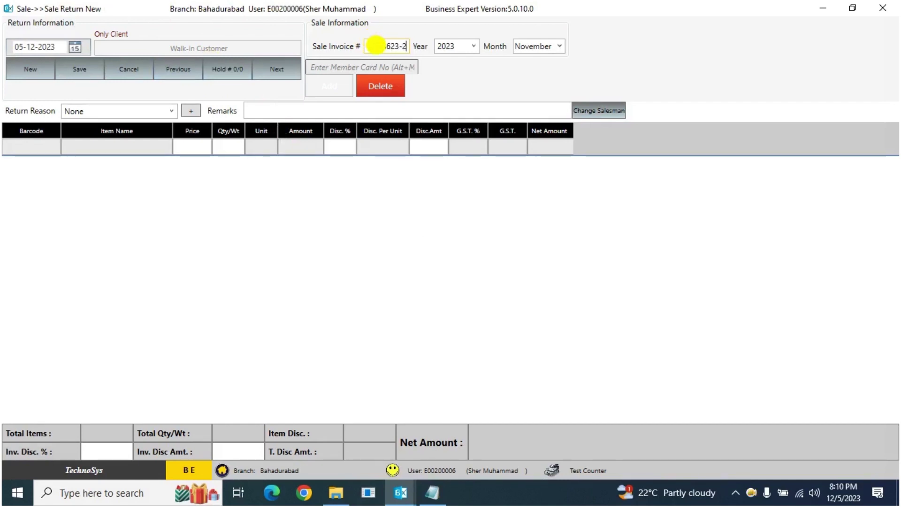
pyautogui.press('Return')
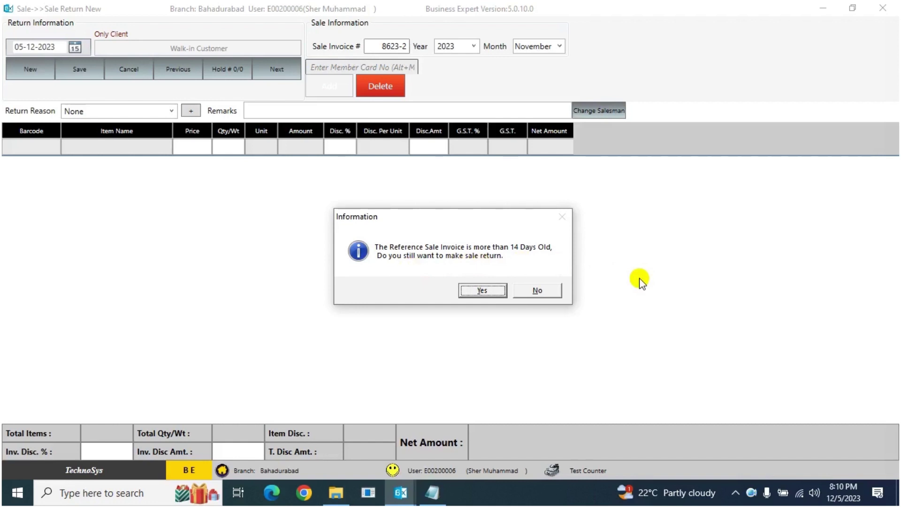
# Step: Accept the old-invoice warning and log in with the supervisor's login ID and password
pyautogui.click(493, 290)
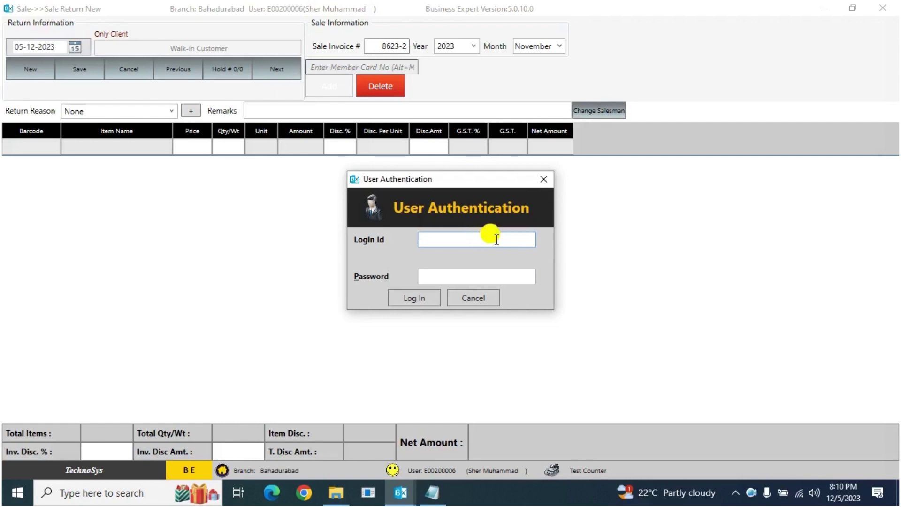
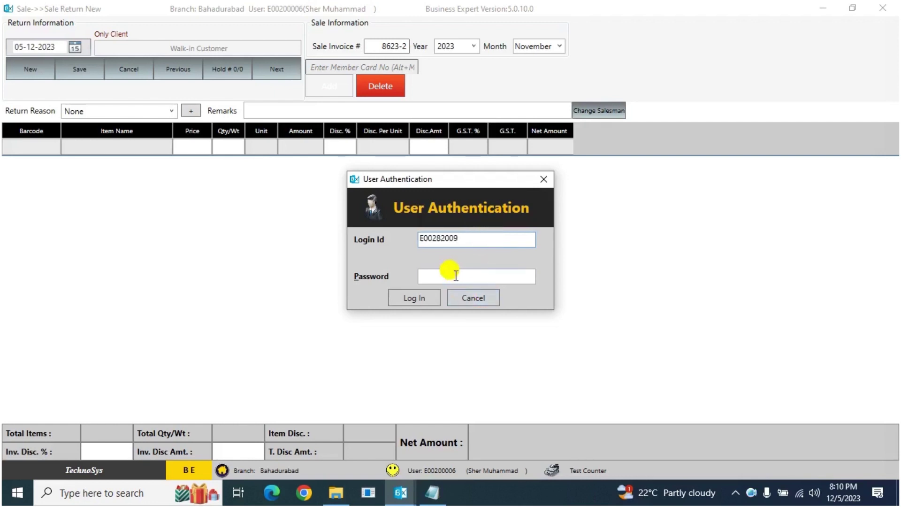
pyautogui.click(456, 276)
pyautogui.write('1')
pyautogui.press('Return')
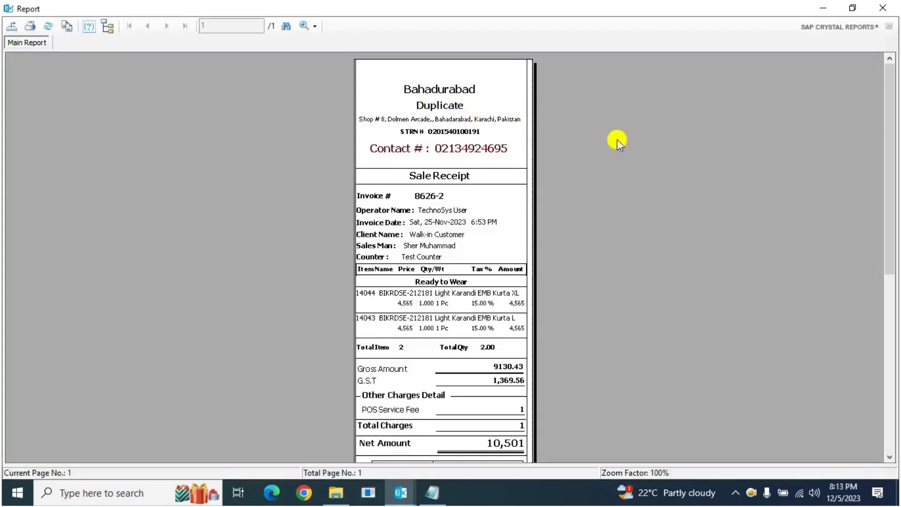
# Step: Inspect the invoice number on the duplicate Sale Receipt for invoice 8626-2
pyautogui.click(420, 197)
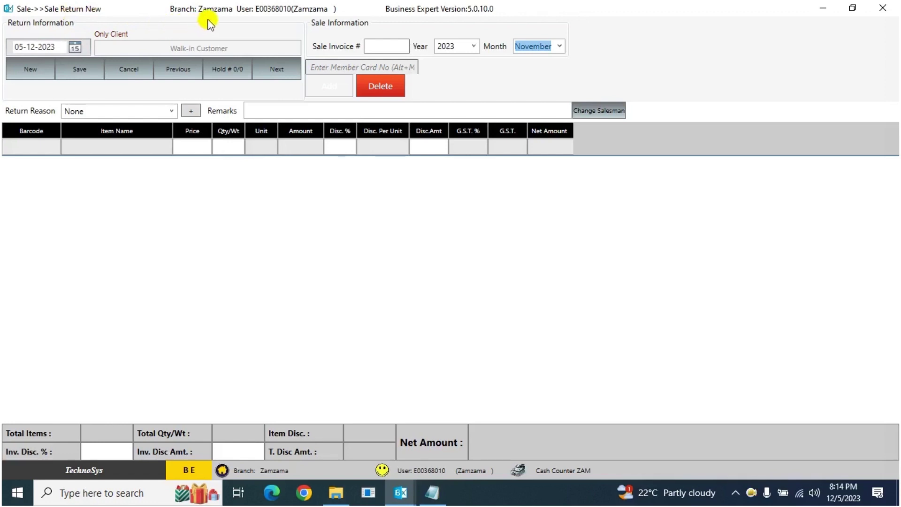
# Step: Load invoice 8626-2 into the Zamzama branch's Sale Invoice # field for return
pyautogui.click(395, 47)
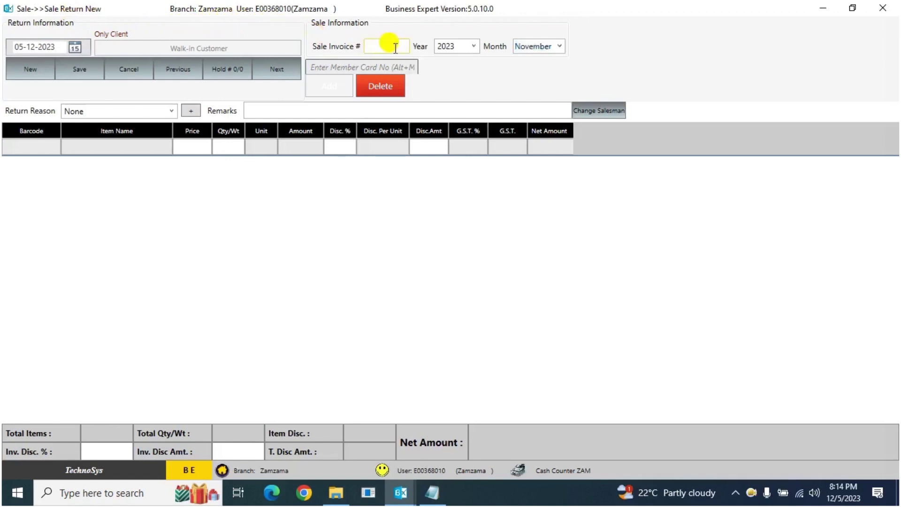
pyautogui.write('360012')
pyautogui.press('Return')
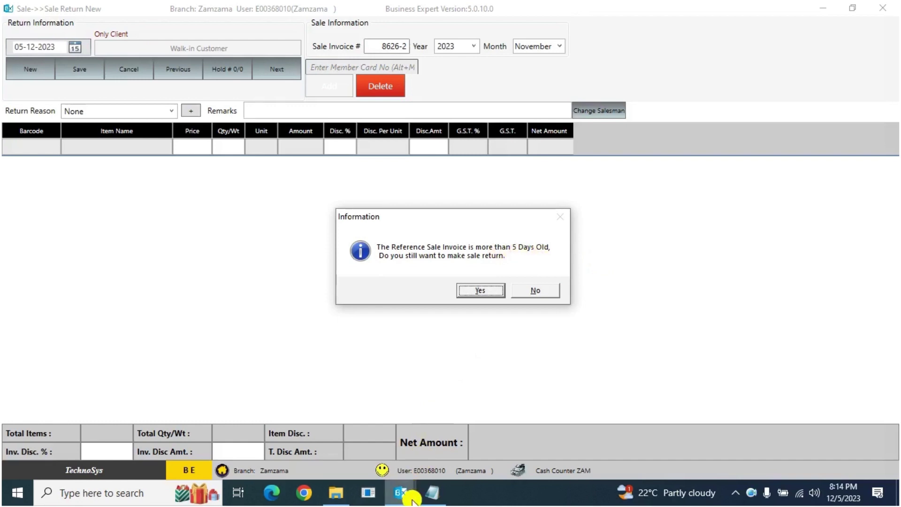
pyautogui.moveTo(404, 492)
pyautogui.click(619, 430)
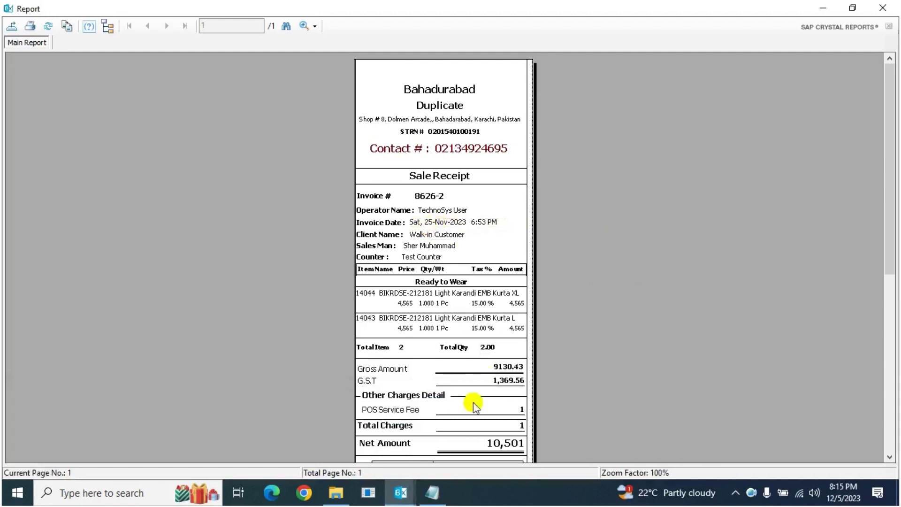
pyautogui.moveTo(403, 491)
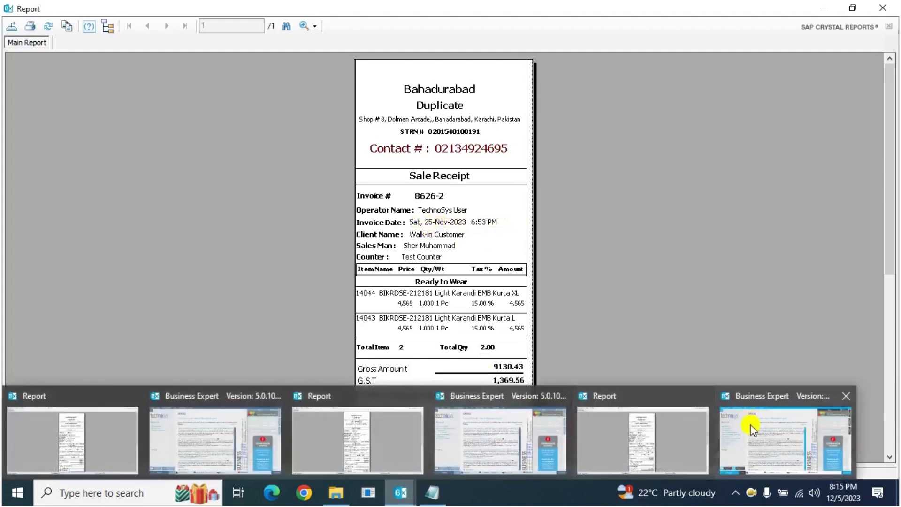
pyautogui.click(751, 424)
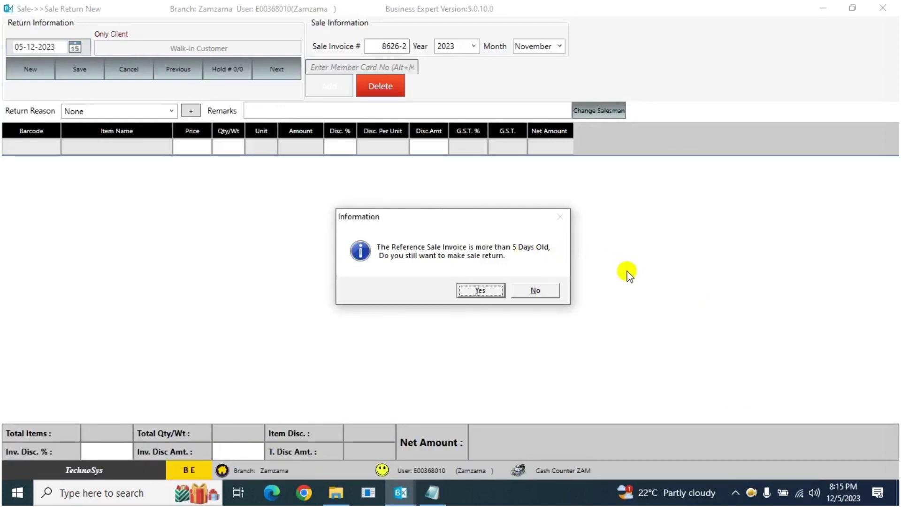
pyautogui.click(478, 291)
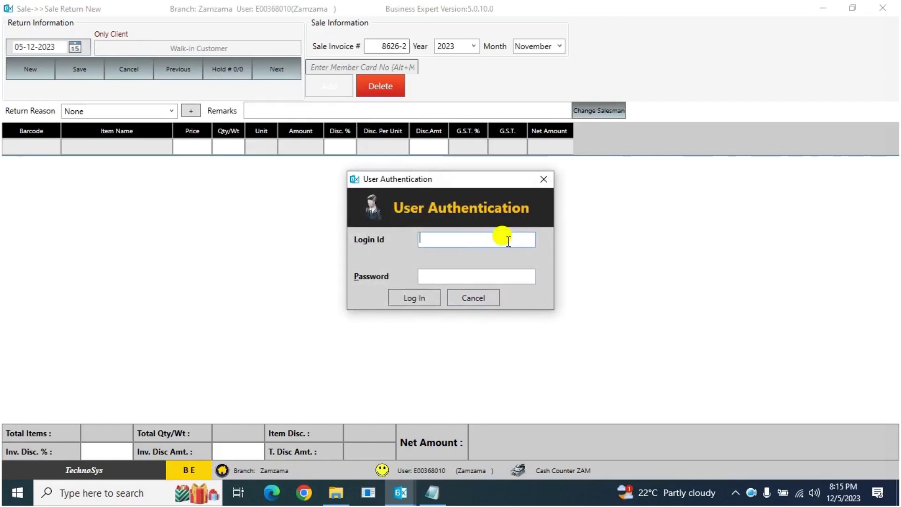
# Step: Authenticate invoice 8626-2's return with the supervisor's login ID and password
pyautogui.click(477, 276)
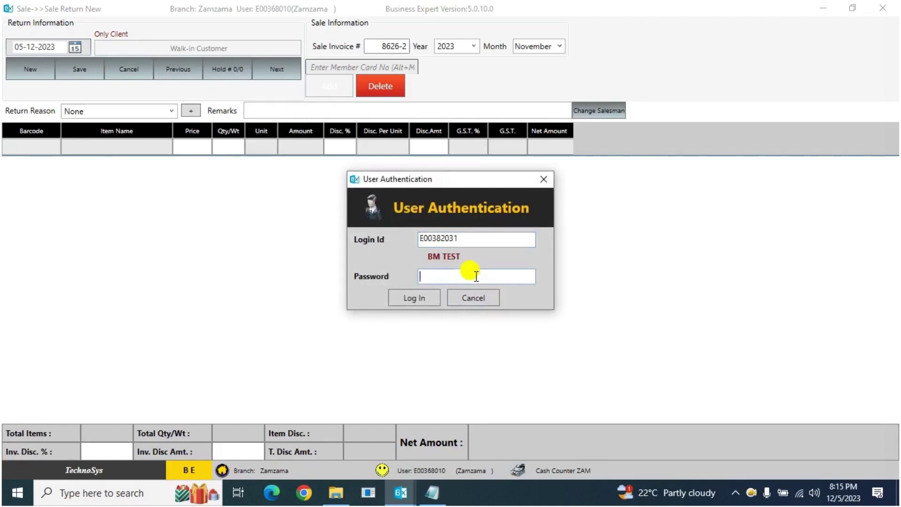
pyautogui.write('•')
pyautogui.press('Return')
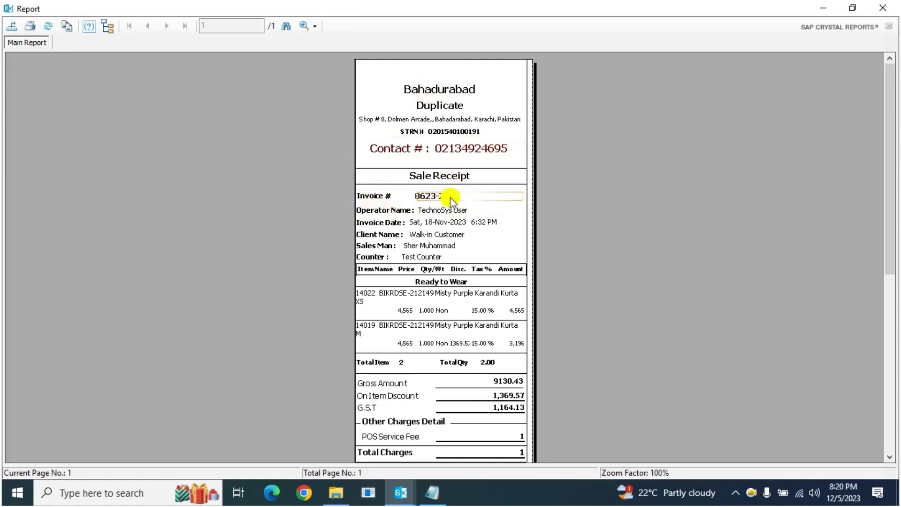
# Step: Check the 8623-2 receipt's invoice date and first item's price and quantity, then close it
pyautogui.click(410, 224)
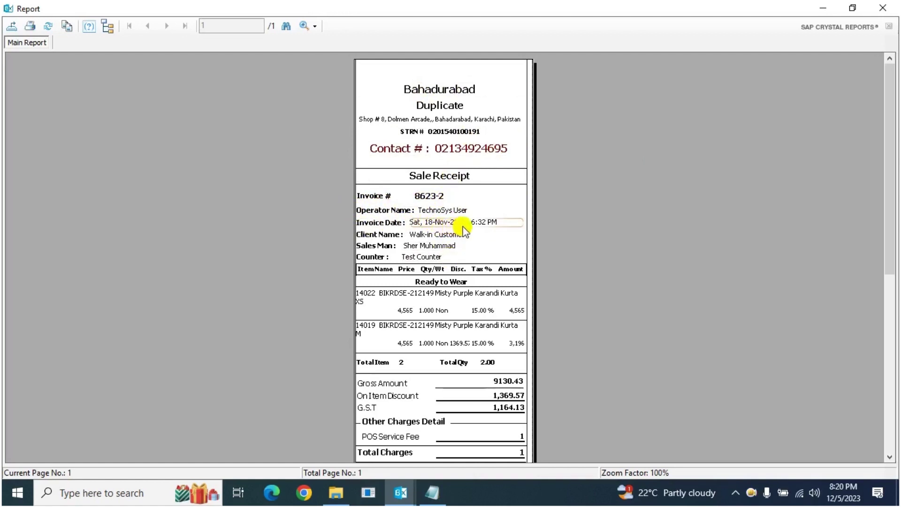
pyautogui.click(406, 299)
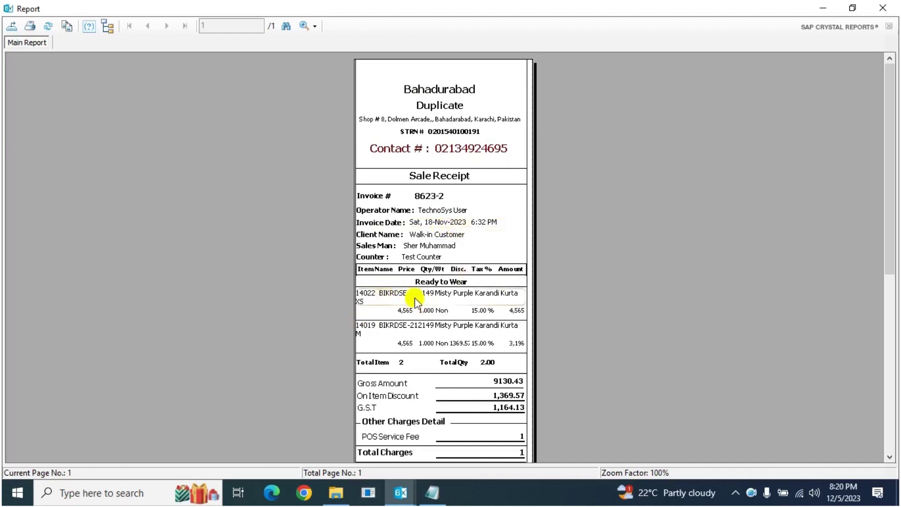
pyautogui.click(433, 310)
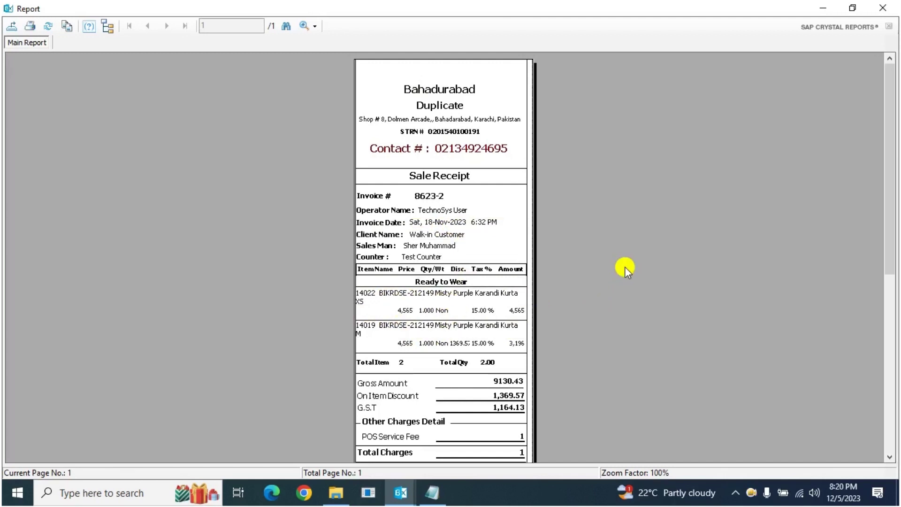
pyautogui.press('Escape')
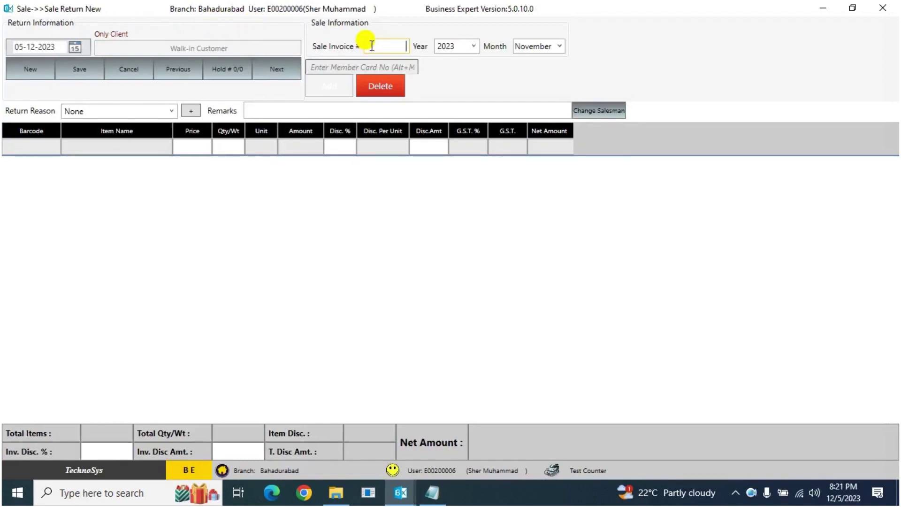
# Step: Correct the Sale Invoice # from 8626-2 to 8623-2 and load it
pyautogui.write('86')
pyautogui.write('26-')
pyautogui.write('2')
pyautogui.press('BackSpace')
pyautogui.press('BackSpace')
pyautogui.press('BackSpace')
pyautogui.write('3-2')
pyautogui.press('Return')
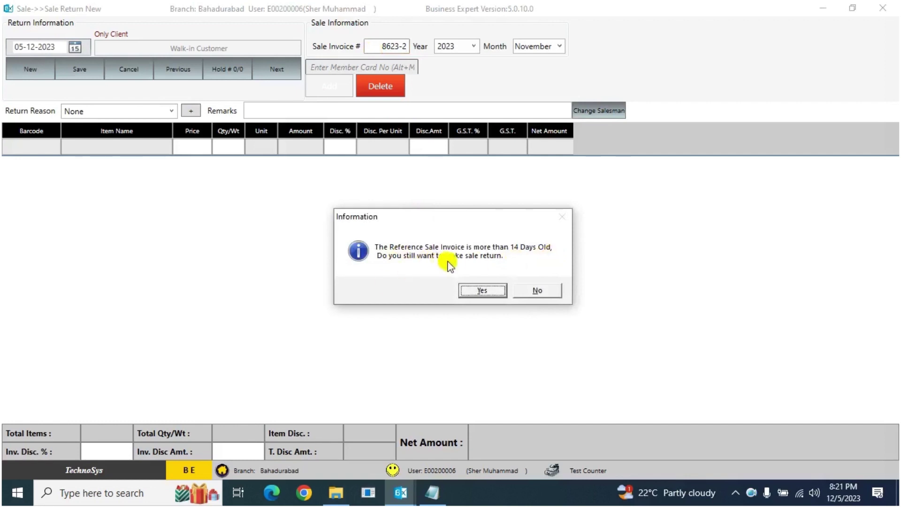
# Step: Accept the 14-day warning and submit the supervisor's login ID and password
pyautogui.click(481, 291)
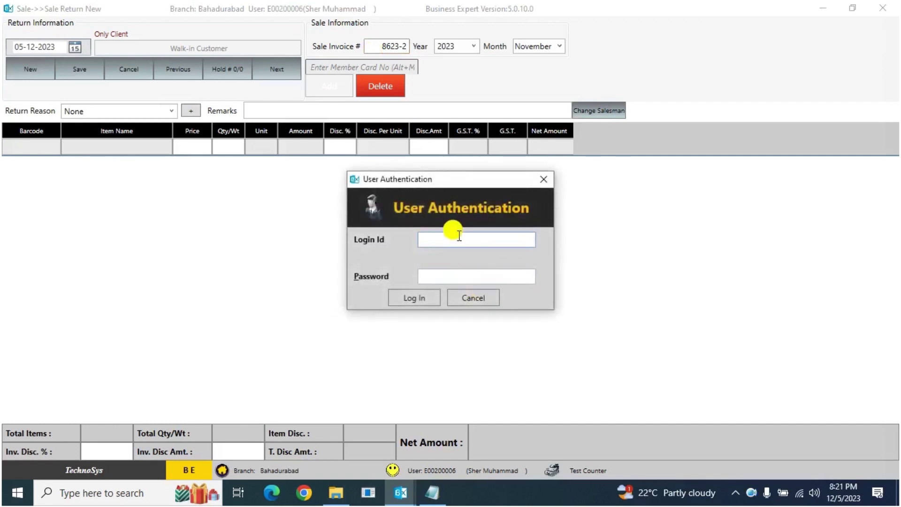
pyautogui.click(438, 276)
pyautogui.write('1')
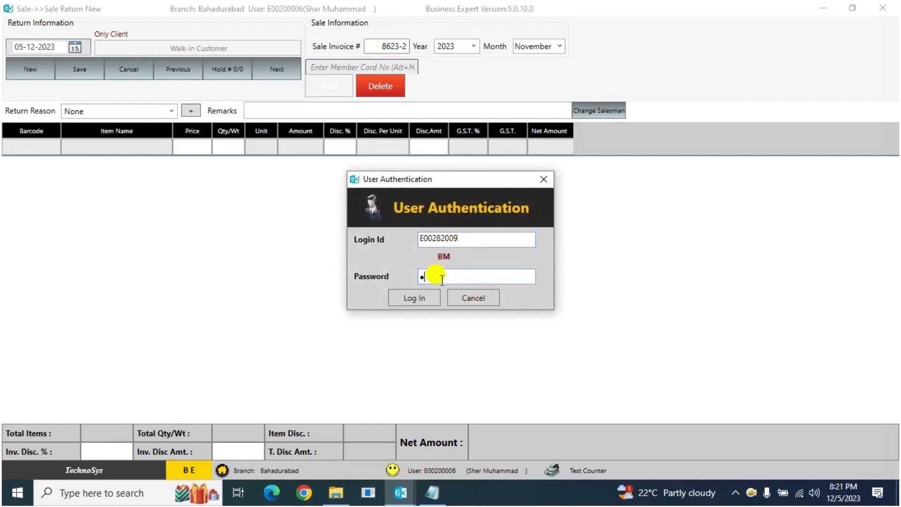
pyautogui.press('Return')
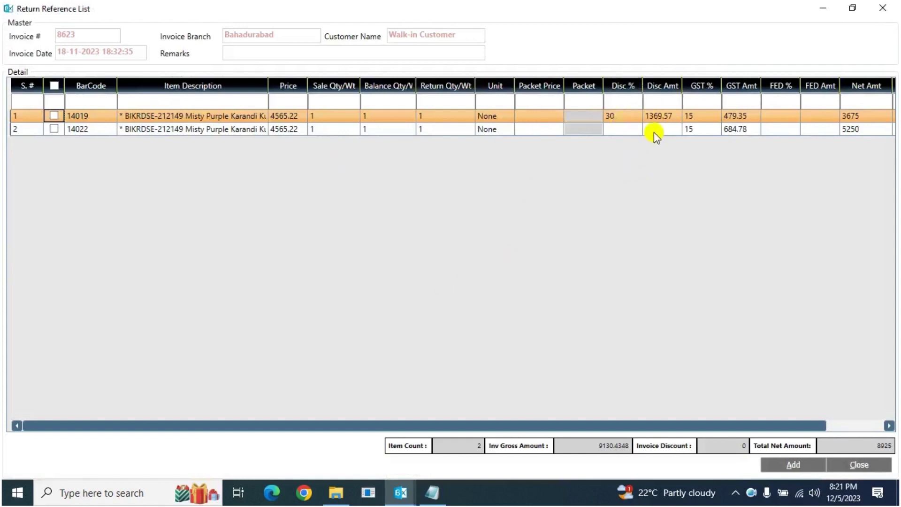
# Step: Tick both invoice 8623 items, including the 30%-discounted one, and log in as supervisor
pyautogui.click(53, 129)
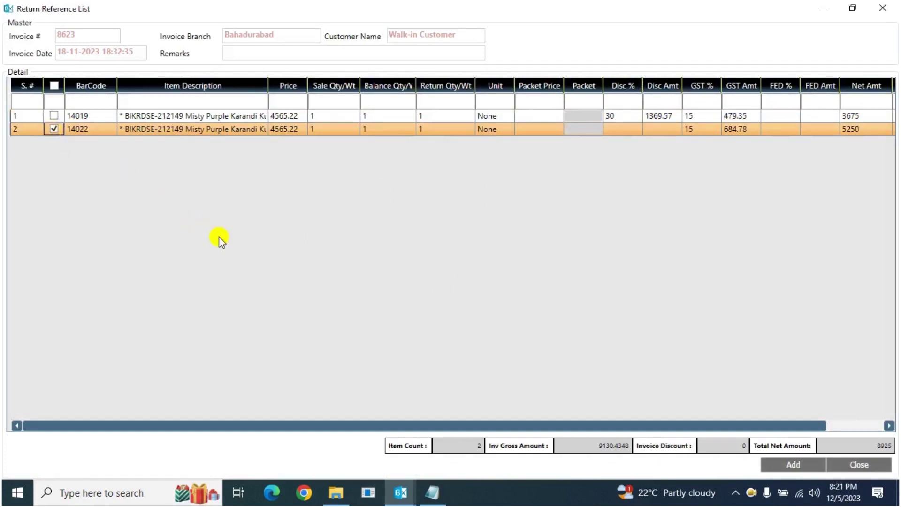
pyautogui.click(53, 115)
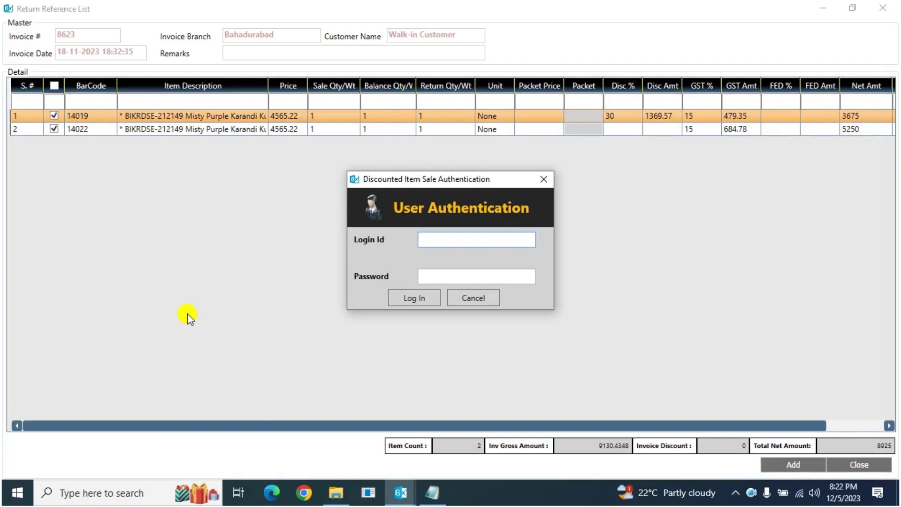
pyautogui.press('Return')
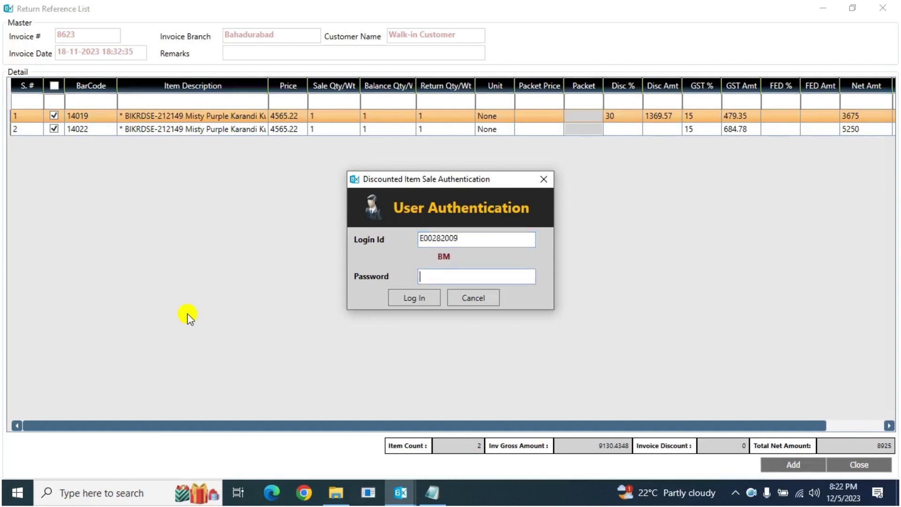
pyautogui.write('1')
pyautogui.press('Return')
pyautogui.press('Return')
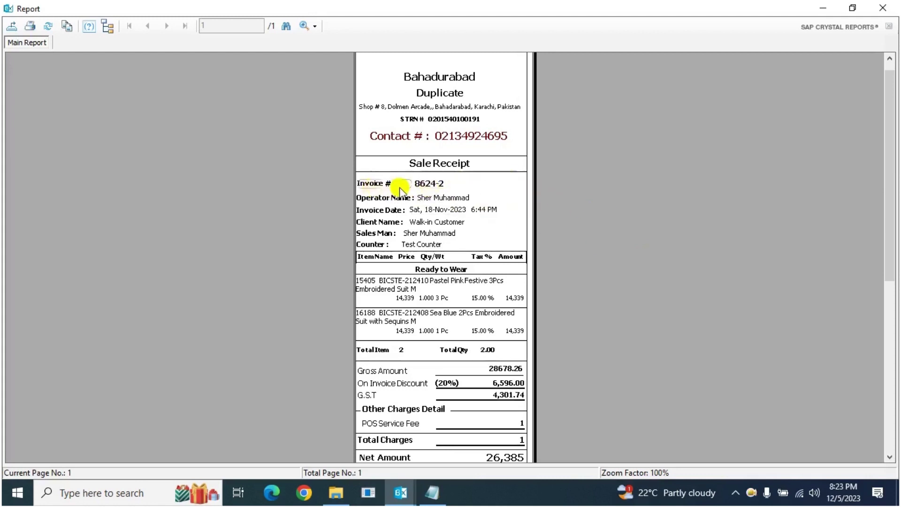
# Step: Point out the invoice number and client name on the invoice 8624-2 receipt
pyautogui.click(425, 187)
pyautogui.click(430, 223)
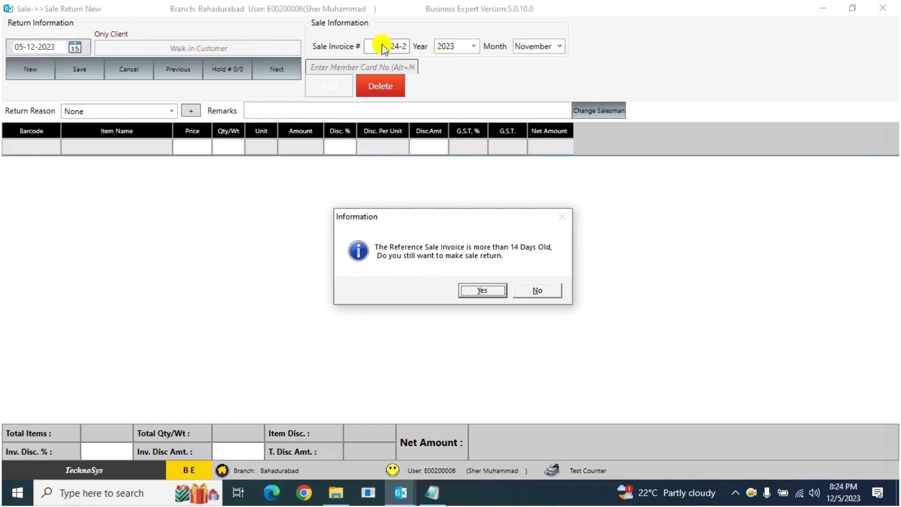
# Step: Accept the 14-day warning for invoice 8624-2 and log in with the pasted supervisor ID and password
pyautogui.press('BackSpace')
pyautogui.press('BackSpace')
pyautogui.click(477, 292)
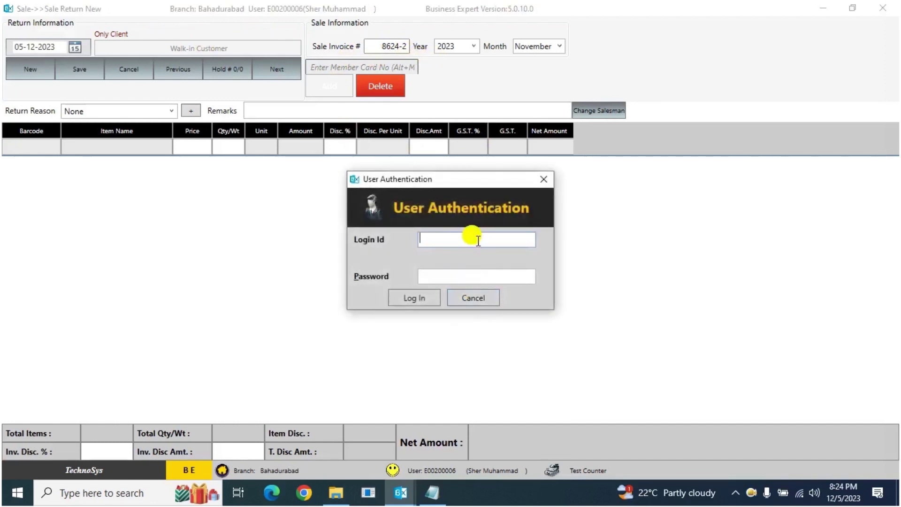
pyautogui.hotkey('ctrl', 'v')
pyautogui.press('Tab')
pyautogui.write('1')
pyautogui.press('Tab')
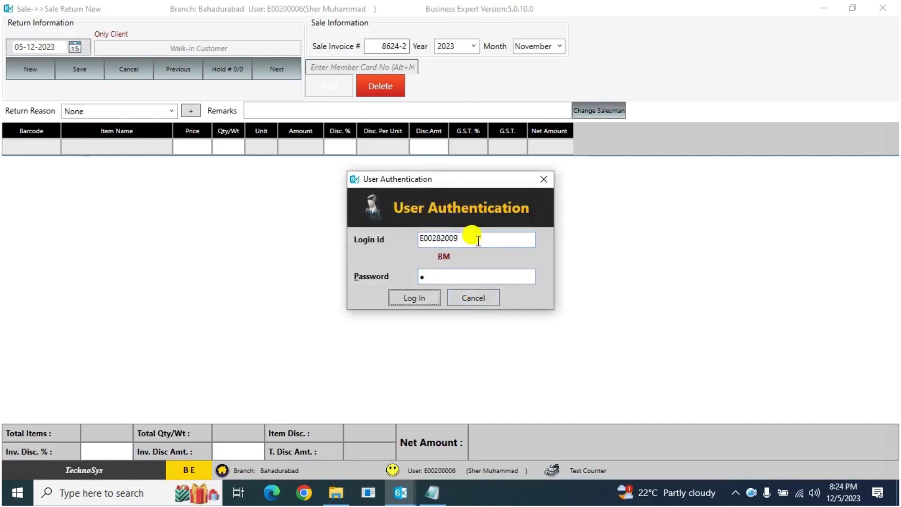
pyautogui.press('Return')
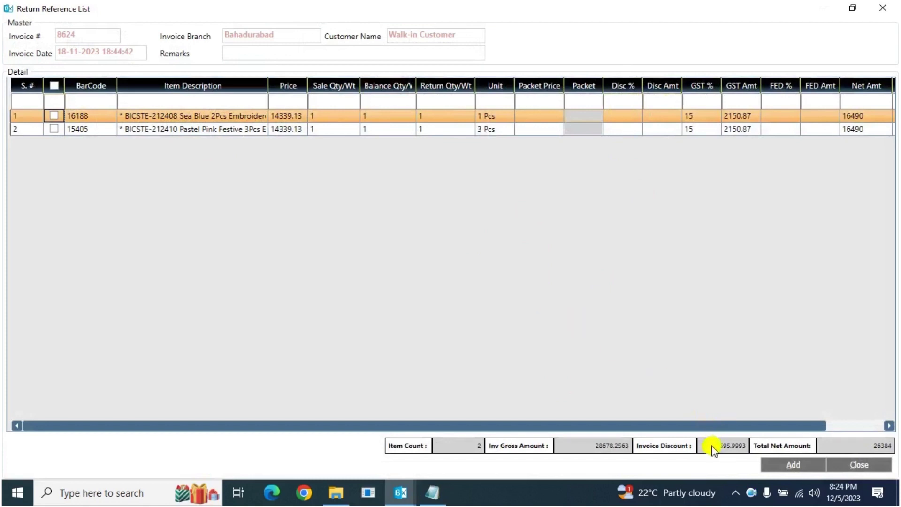
# Step: Mark both discounted items of invoice 8624 for return after supervisor login, adding the T-619 culotte line (qty 5, 17,250)
pyautogui.click(54, 115)
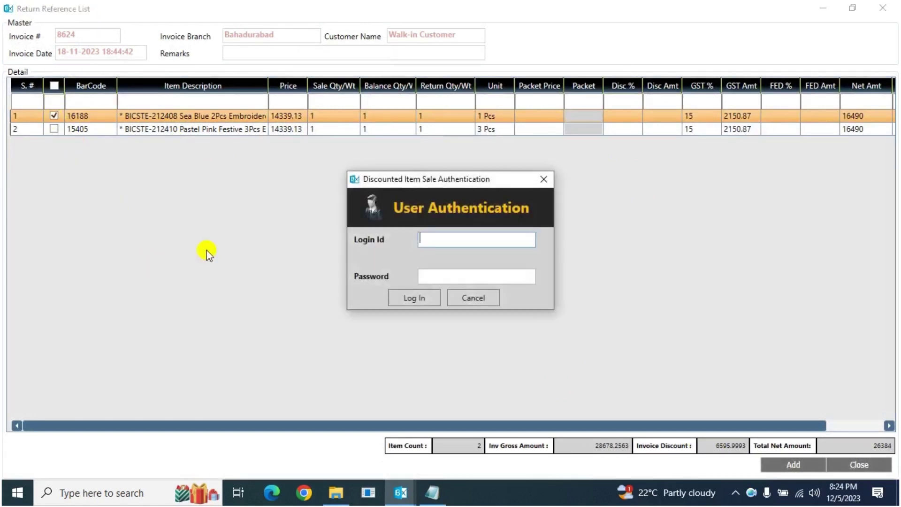
pyautogui.click(544, 179)
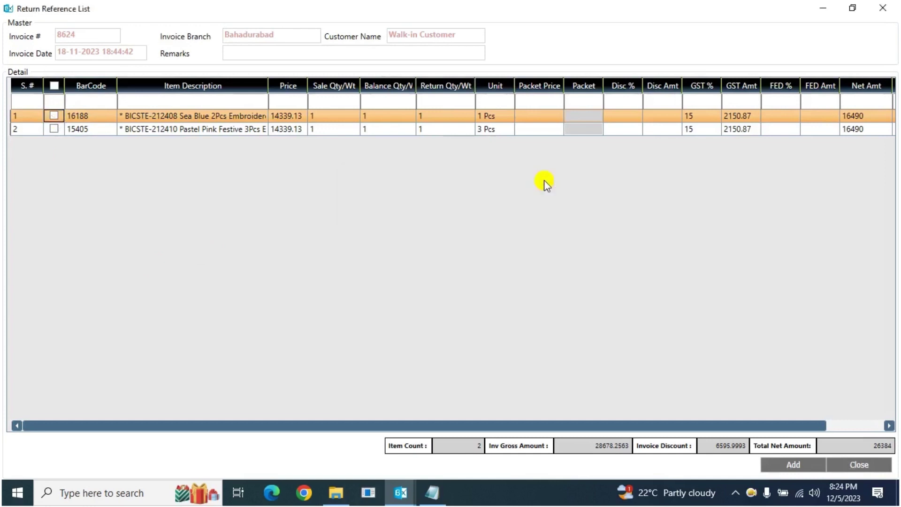
pyautogui.click(54, 129)
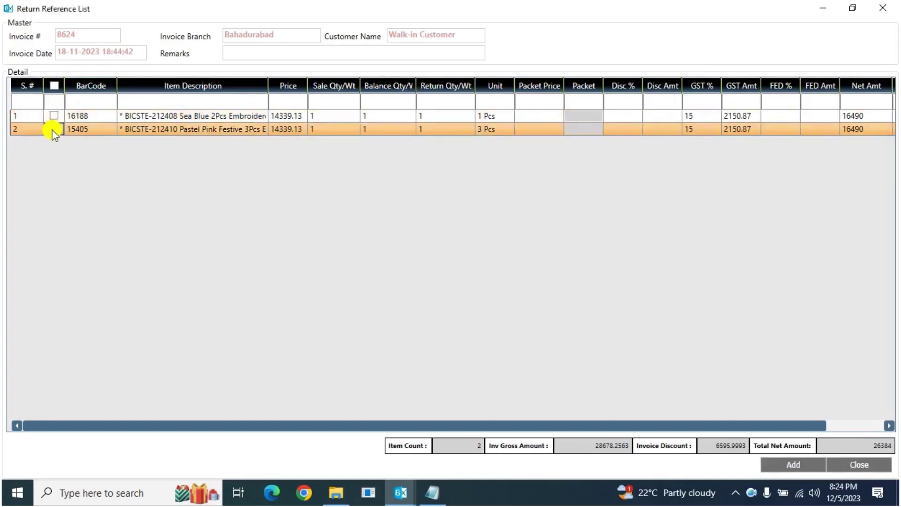
pyautogui.click(54, 130)
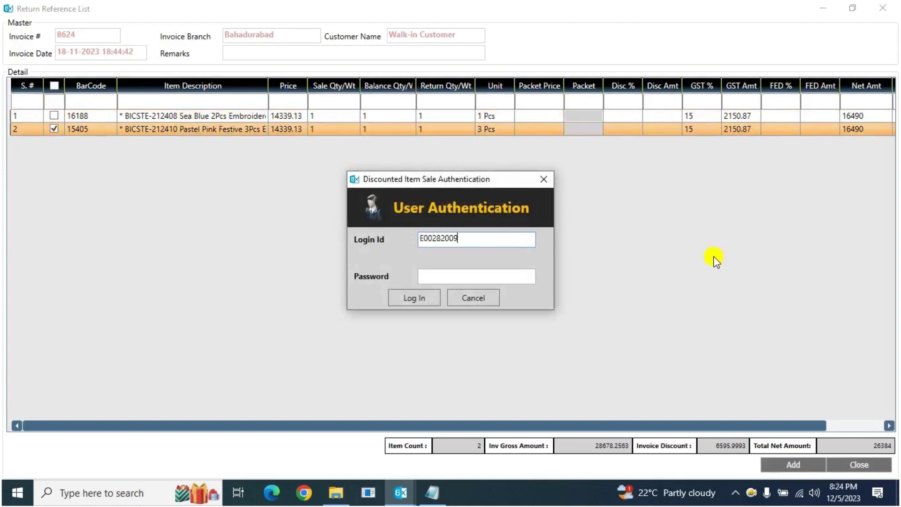
pyautogui.press('Tab')
pyautogui.write('•')
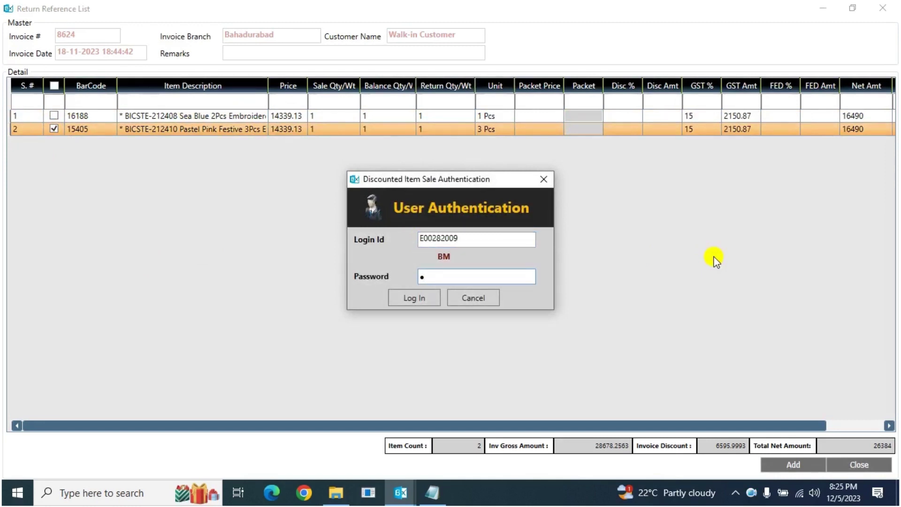
pyautogui.press('Return')
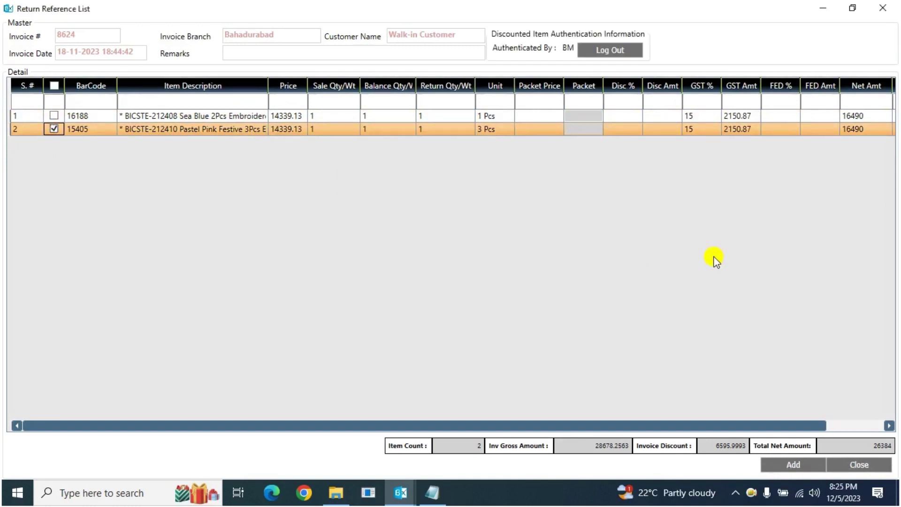
pyautogui.click(53, 116)
pyautogui.click(53, 115)
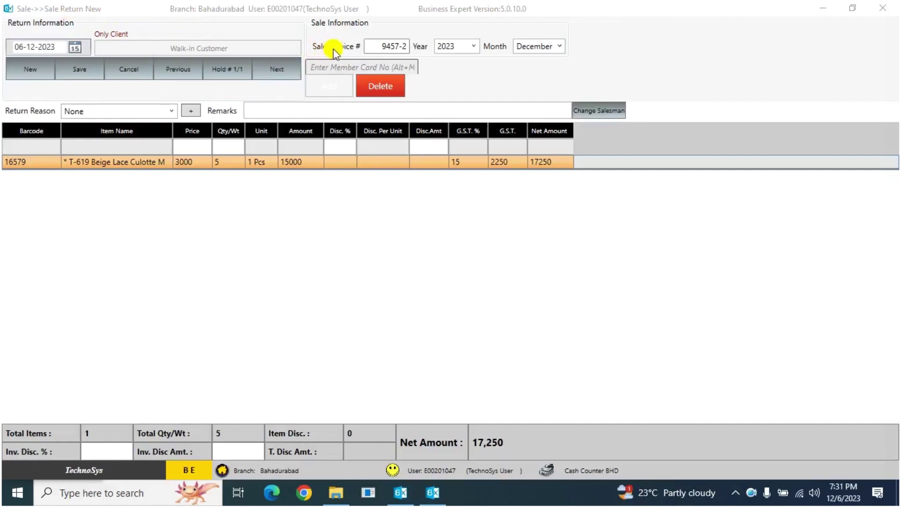
# Step: Erase the previous number from the Sale Invoice # box
pyautogui.click(378, 45)
pyautogui.press('BackSpace')
pyautogui.press('BackSpace')
pyautogui.press('BackSpace')
pyautogui.press('BackSpace')
pyautogui.press('BackSpace')
pyautogui.press('BackSpace')
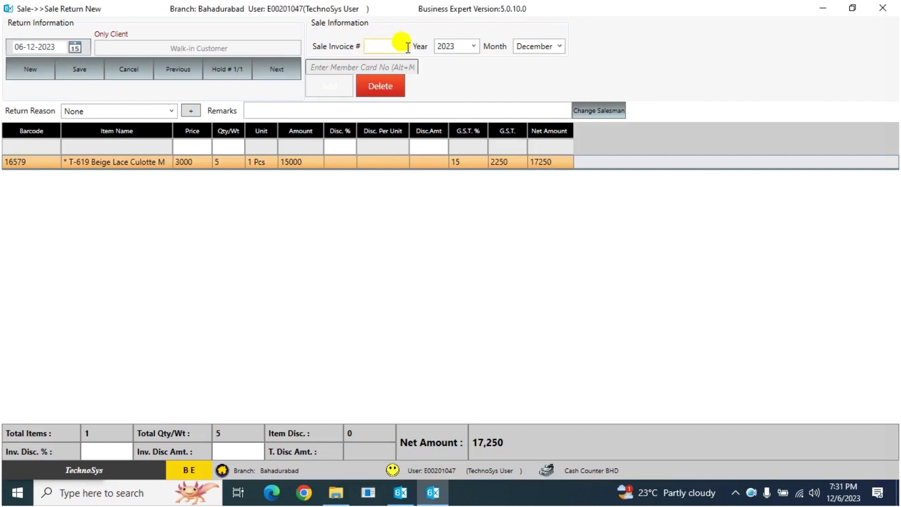
# Step: Look up invoice 18311-4 and dismiss the warning refusing a second invoice on this return
pyautogui.write('18311-4')
pyautogui.press('Return')
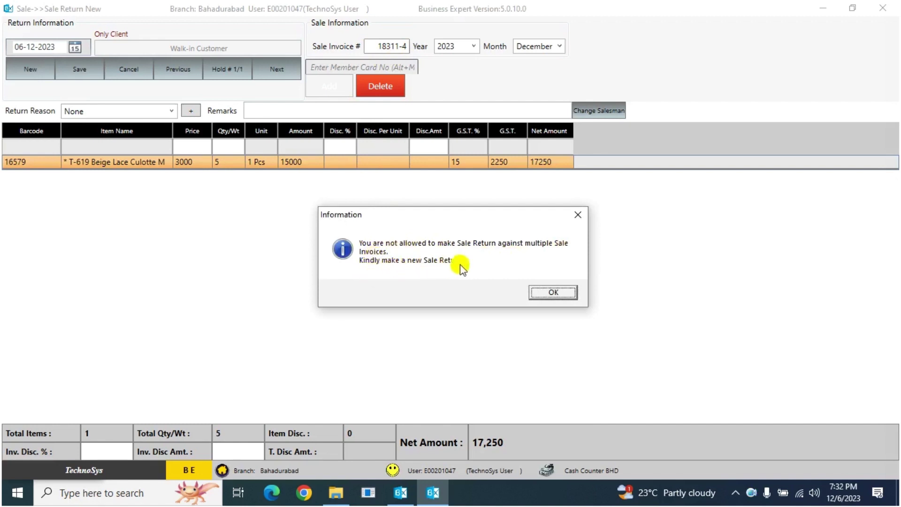
pyautogui.click(539, 293)
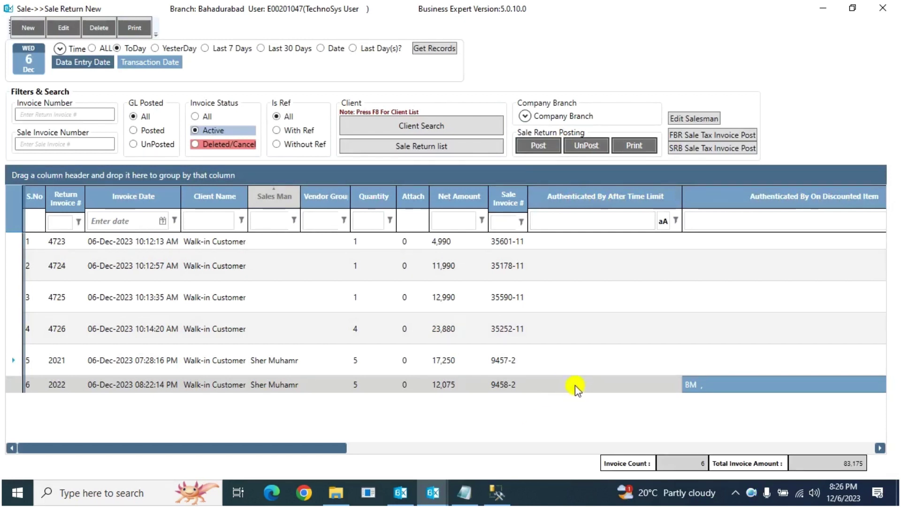
pyautogui.click(576, 385)
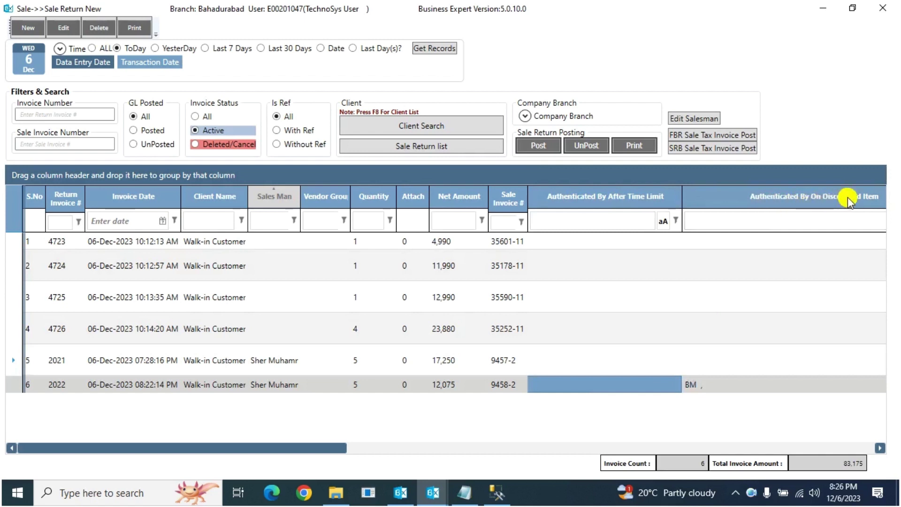
pyautogui.click(735, 385)
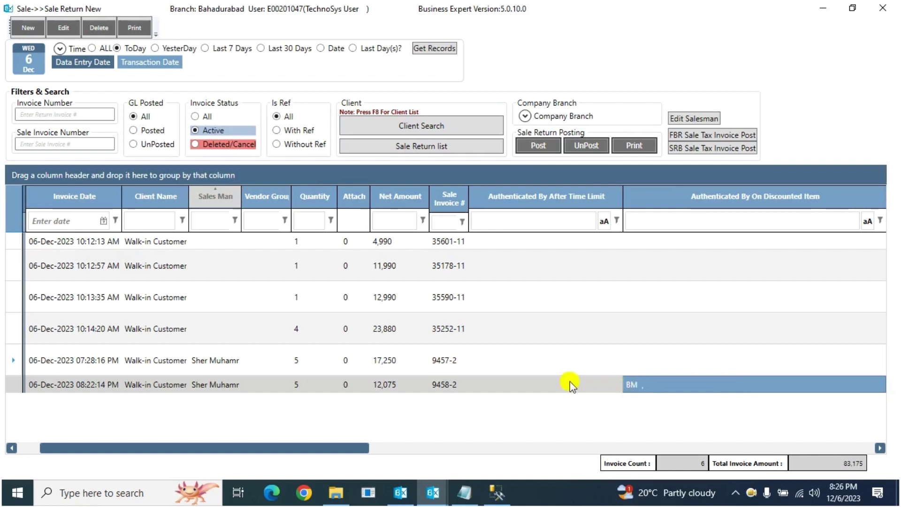
pyautogui.click(544, 383)
pyautogui.click(648, 383)
pyautogui.click(588, 382)
pyautogui.click(645, 387)
pyautogui.click(441, 386)
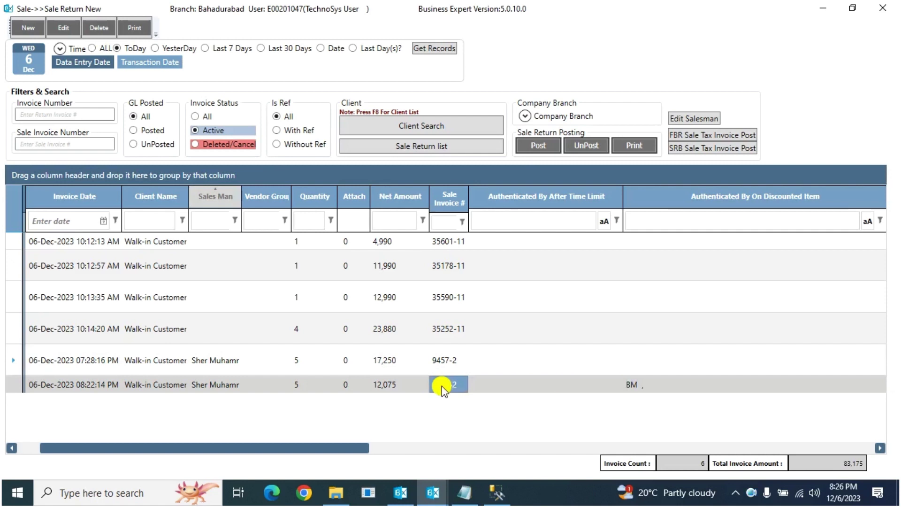